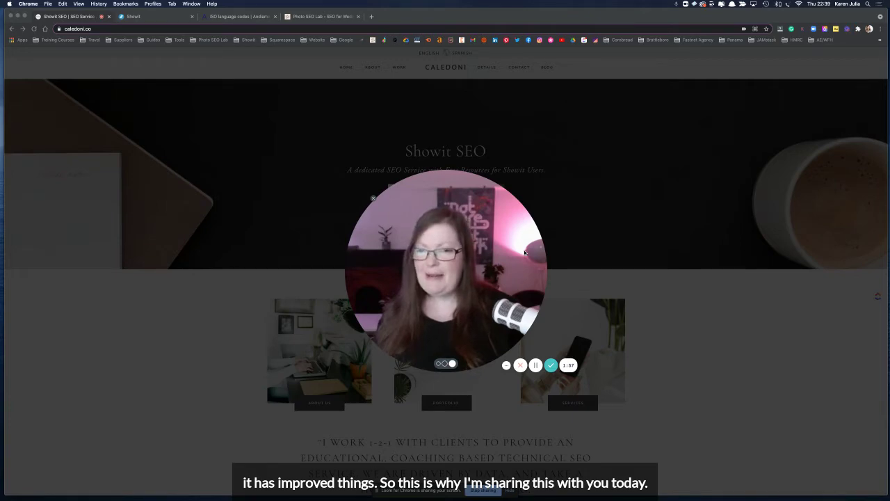
# Step: Open the Caledoni homepage's HTML source in a new tab via View > Developer > View Source
pyautogui.click(450, 366)
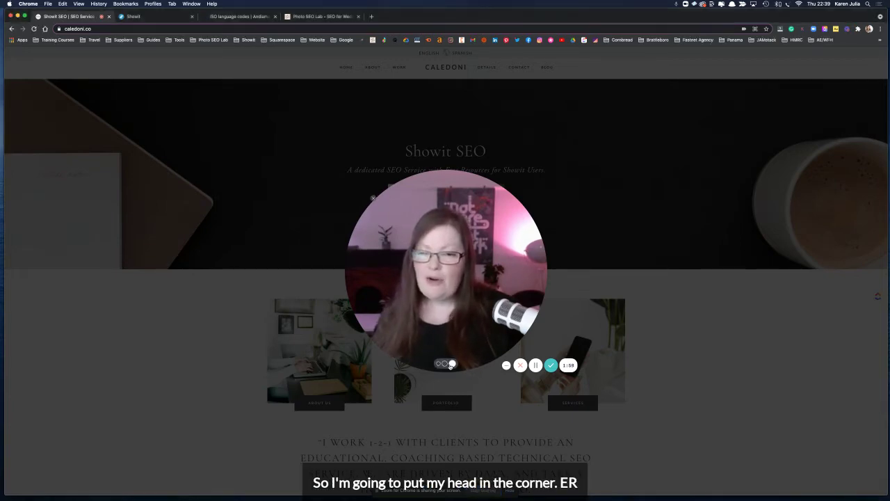
pyautogui.click(439, 364)
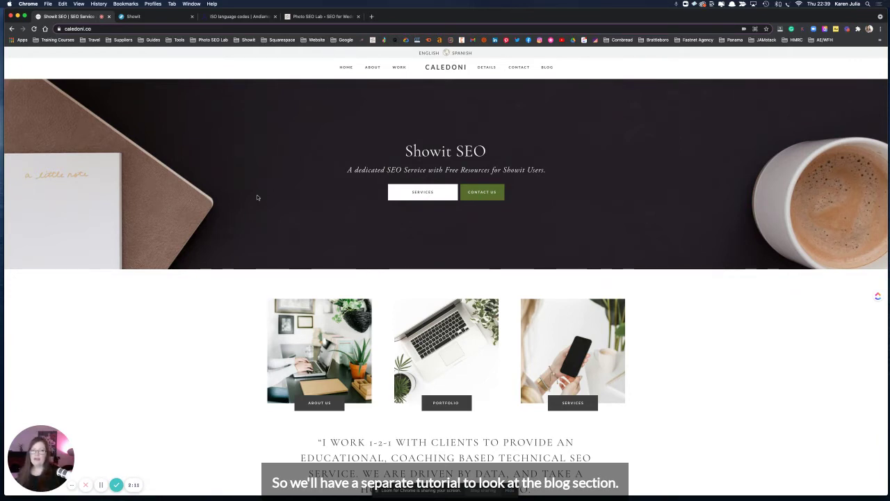
pyautogui.click(78, 4)
pyautogui.moveTo(160, 94)
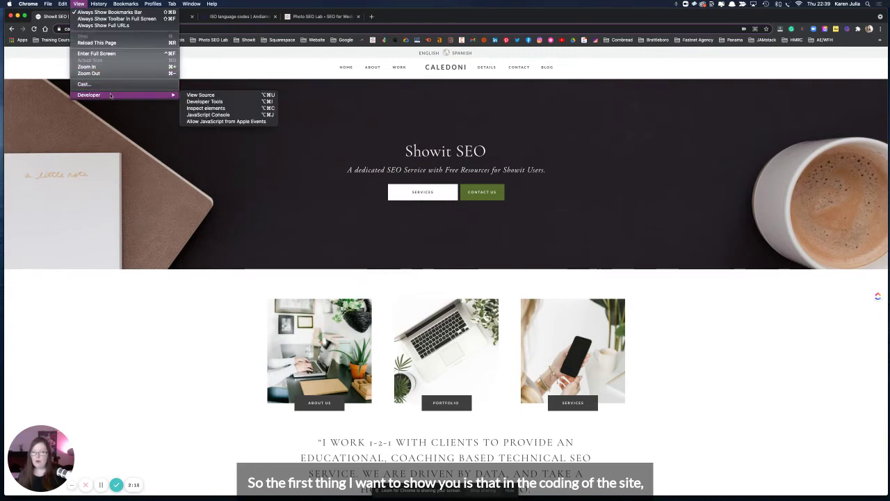
pyautogui.click(196, 94)
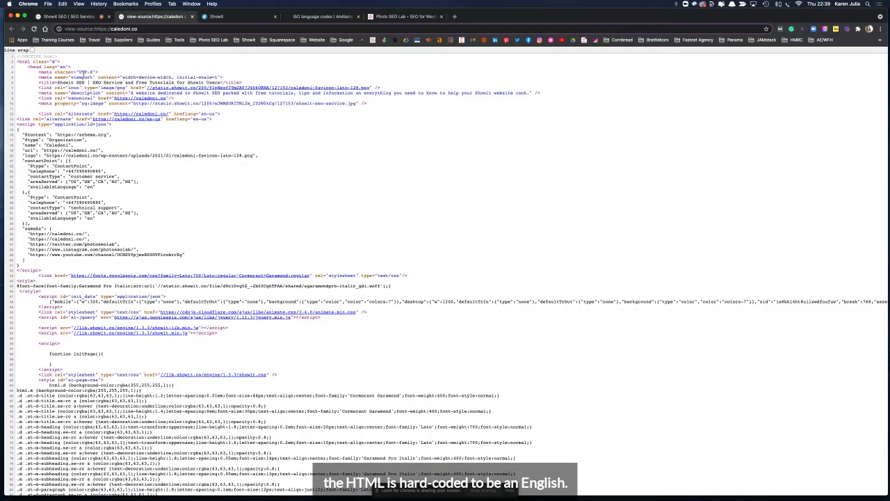
# Step: Highlight the lang="en" attribute, zoom the source out, then return to the live homepage
pyautogui.scroll(5, 41, 78)
pyautogui.hscroll(-3, 42, 78)
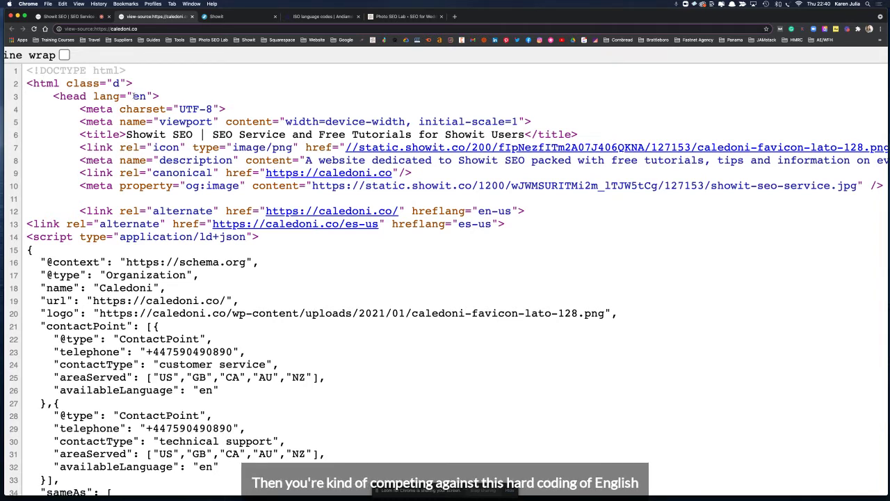
pyautogui.moveTo(133, 96); pyautogui.dragTo(145, 97)
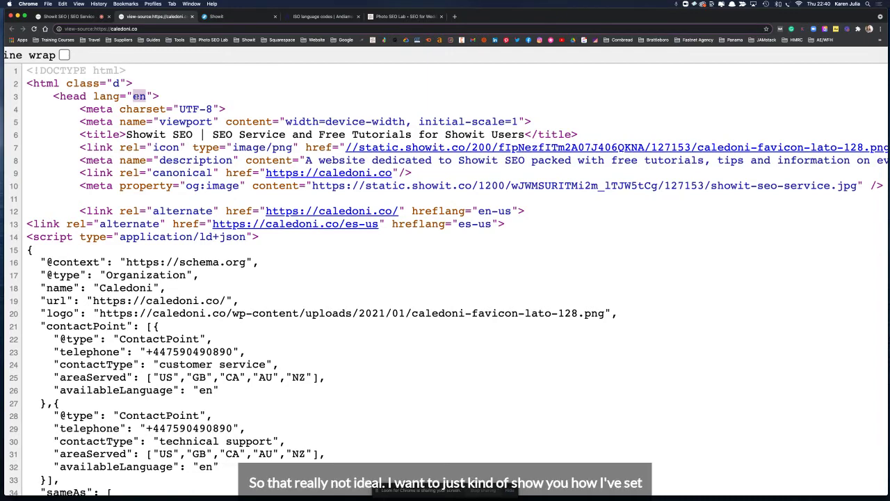
pyautogui.press('super+minus')
pyautogui.press('super+minus')
pyautogui.press('super+minus')
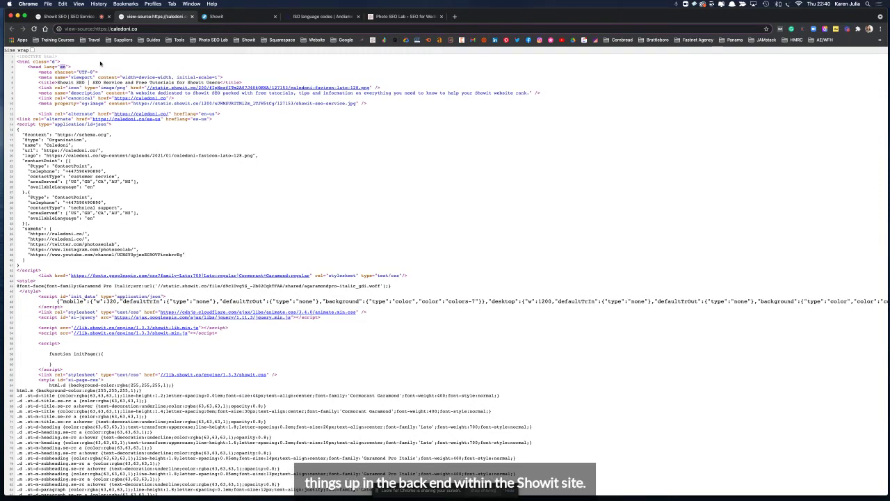
pyautogui.click(68, 16)
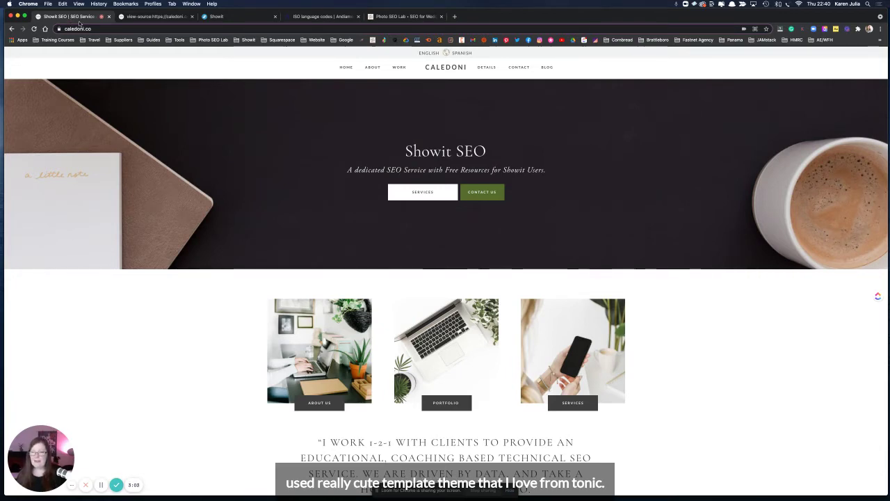
# Step: Switch the Caledoni homepage to SPANISH (es-us), then bring up the Andiamo ISO language codes page
pyautogui.scroll(-15, 240, 221)
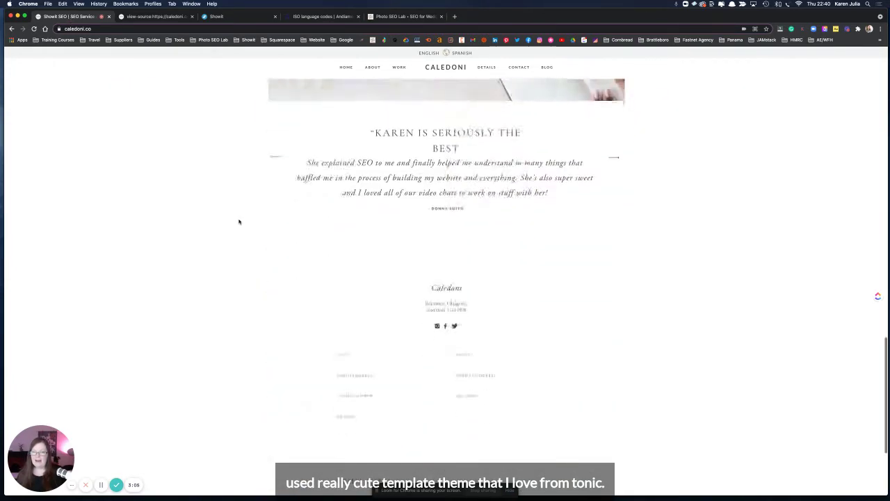
pyautogui.scroll(-5, 238, 222)
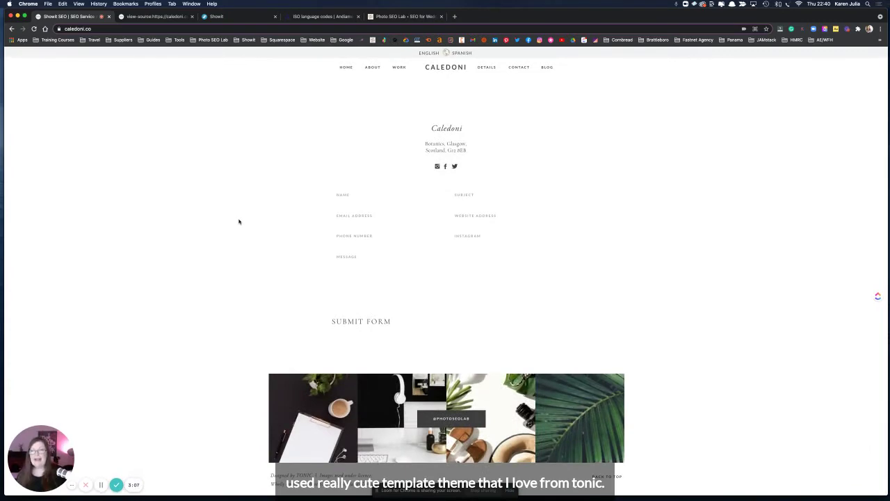
pyautogui.scroll(20, 239, 221)
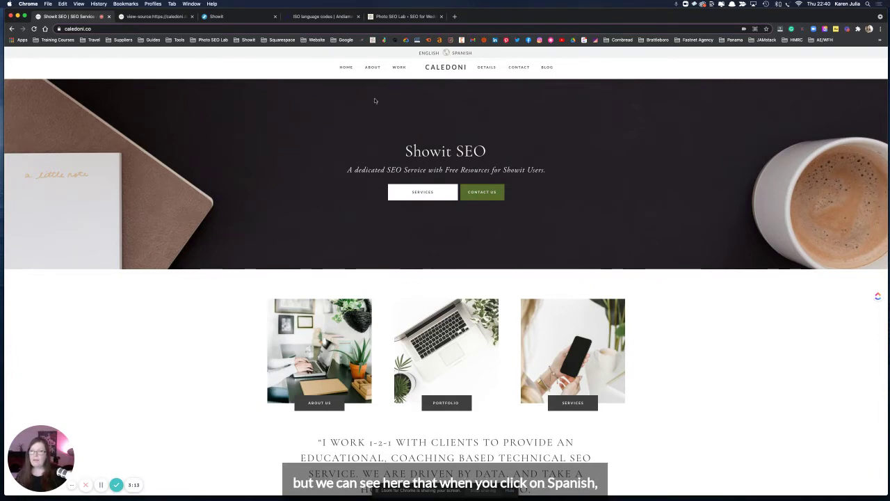
pyautogui.click(459, 53)
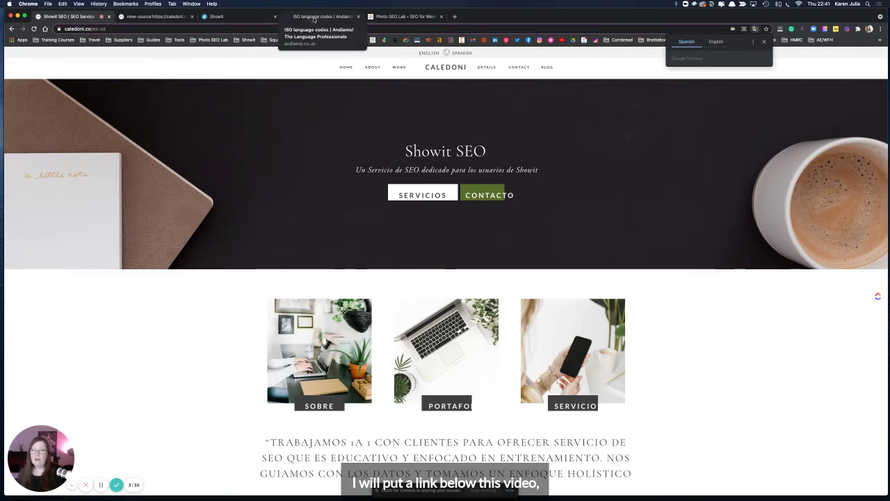
pyautogui.click(313, 17)
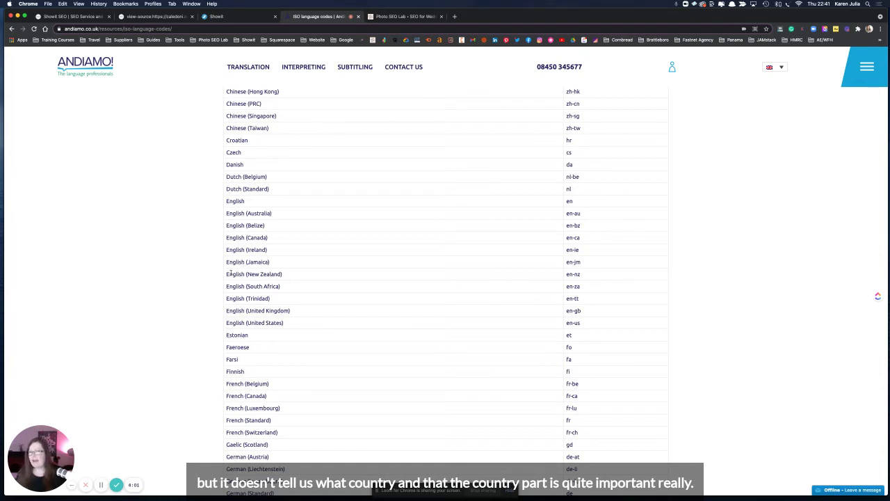
# Step: Scroll the Andiamo table to the regional codes like en-us, then go back to caledoni.co/es-us
pyautogui.scroll(-2, 231, 274)
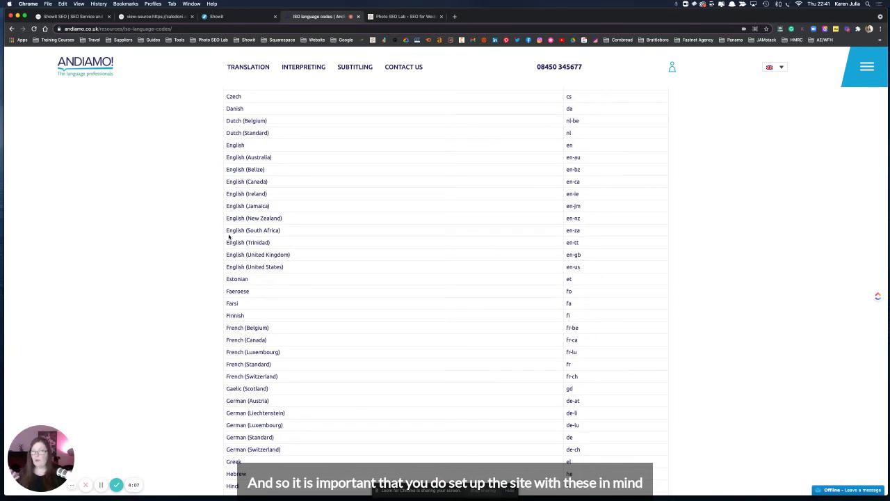
pyautogui.click(61, 16)
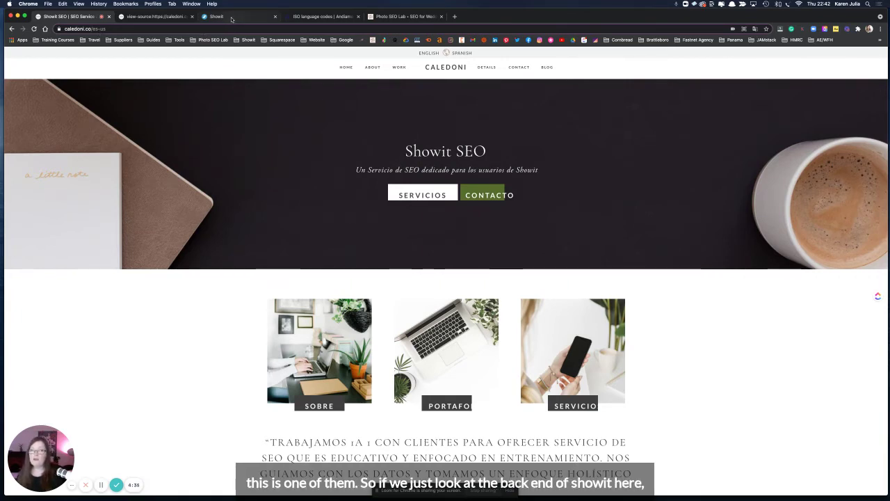
# Step: In the Showit editor, open the Home page's Custom Head HTML from Page > Advanced Settings
pyautogui.click(231, 17)
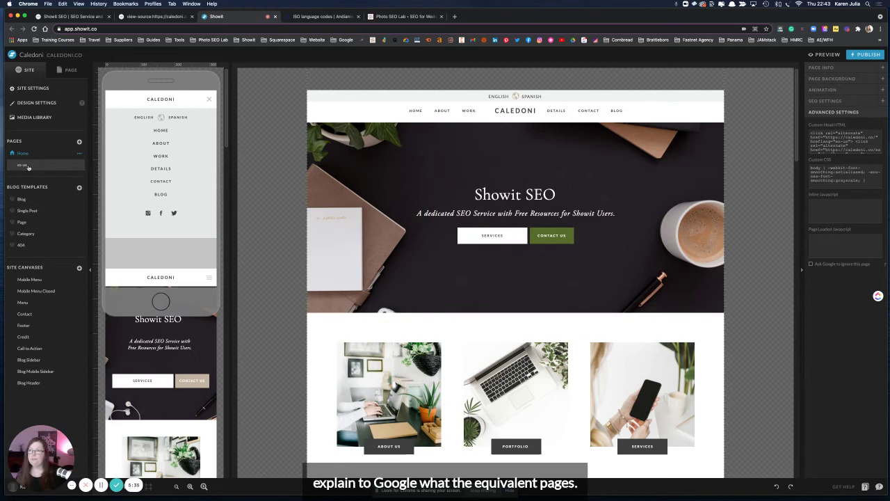
pyautogui.click(819, 144)
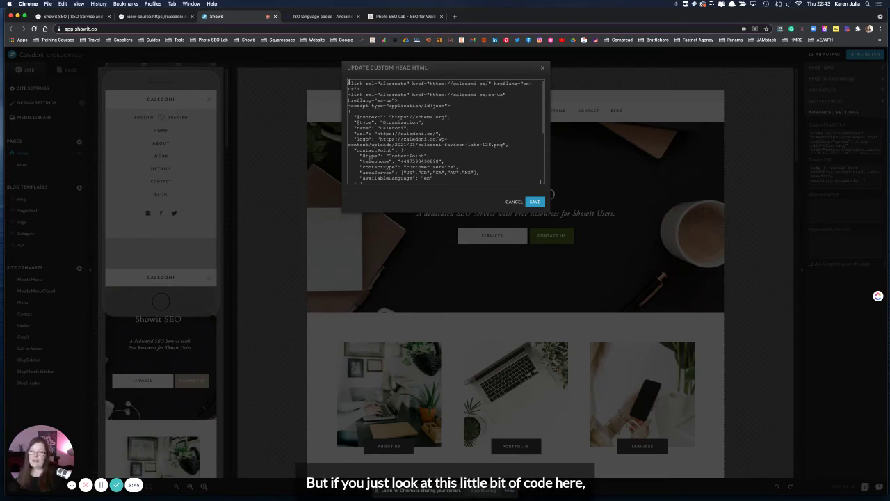
# Step: Highlight the two hreflang <link> lines, then Cancel the Update Custom Head HTML dialog unchanged
pyautogui.moveTo(349, 81); pyautogui.dragTo(420, 98)
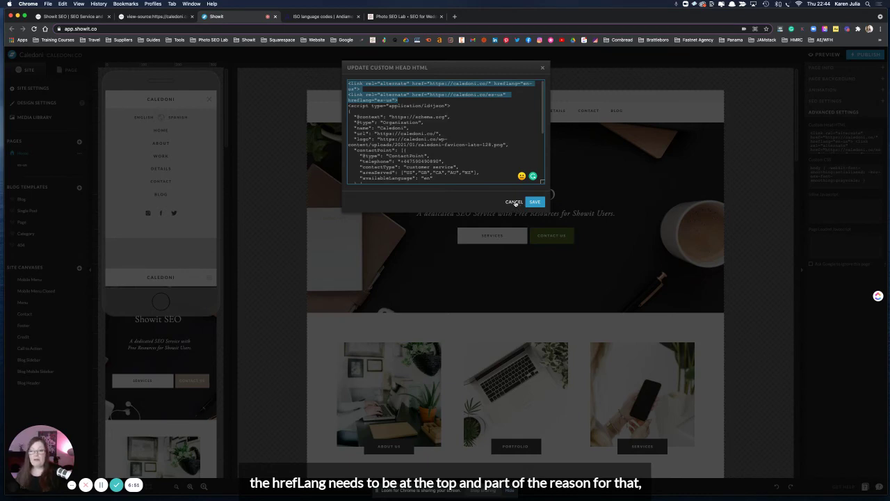
pyautogui.click(516, 203)
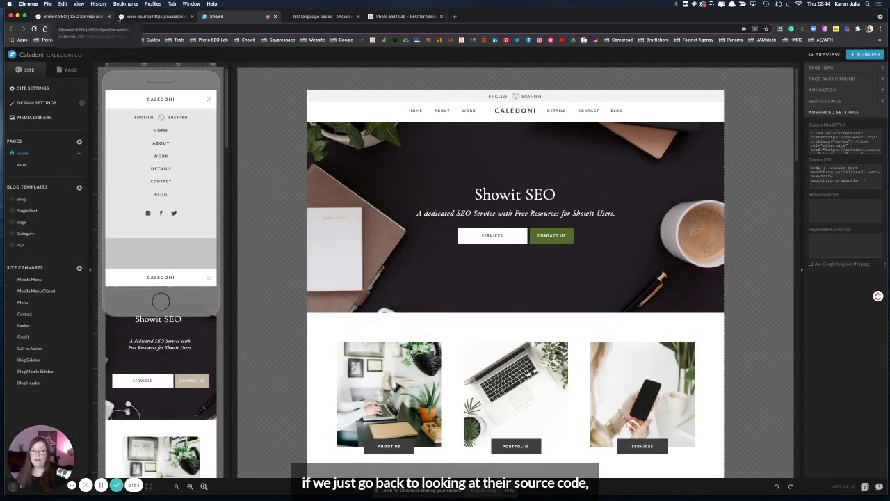
# Step: In the caledoni.co source tab, highlight the en-us alternate link line and lang="en", then zoom out
pyautogui.click(147, 16)
pyautogui.scroll(5, 24, 47)
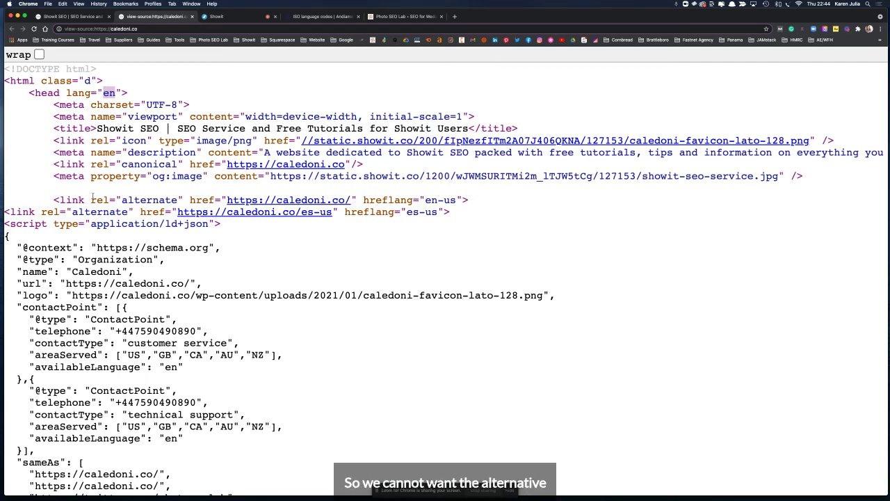
pyautogui.moveTo(55, 199); pyautogui.dragTo(468, 215)
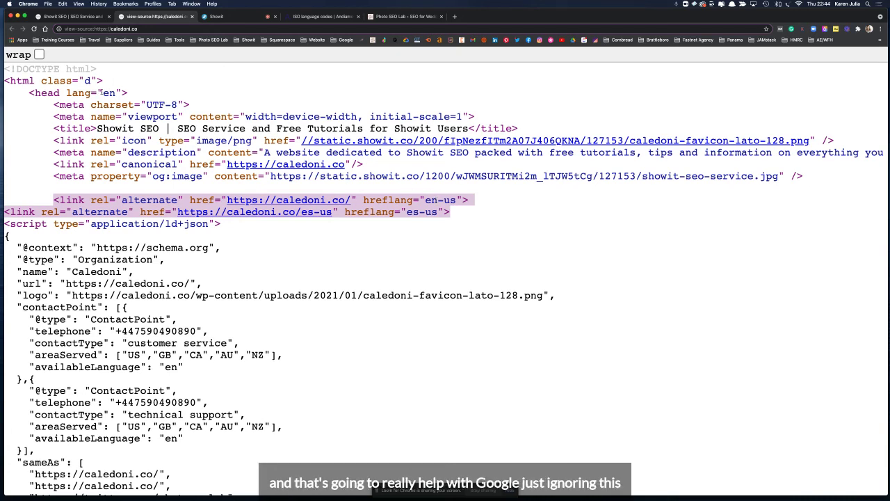
pyautogui.moveTo(103, 93); pyautogui.dragTo(116, 93)
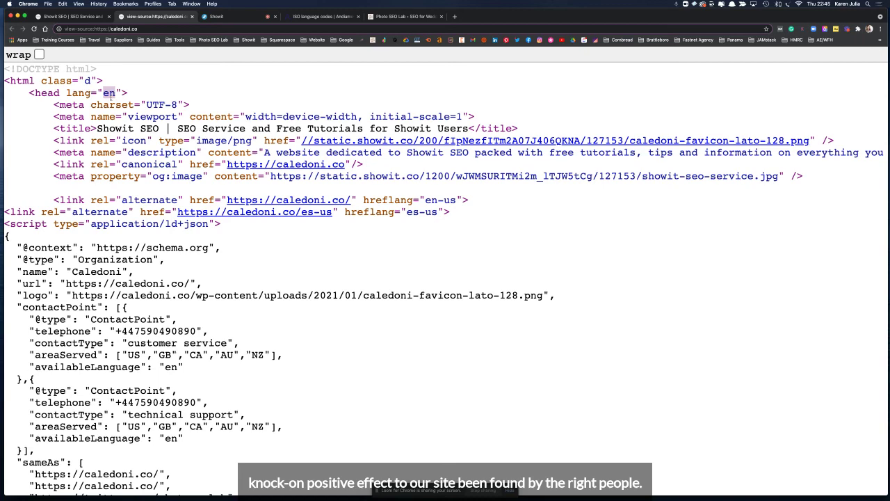
pyautogui.press('super+minus')
pyautogui.press('super+minus')
pyautogui.press('super+minus')
pyautogui.press('super+minus')
pyautogui.press('super+minus')
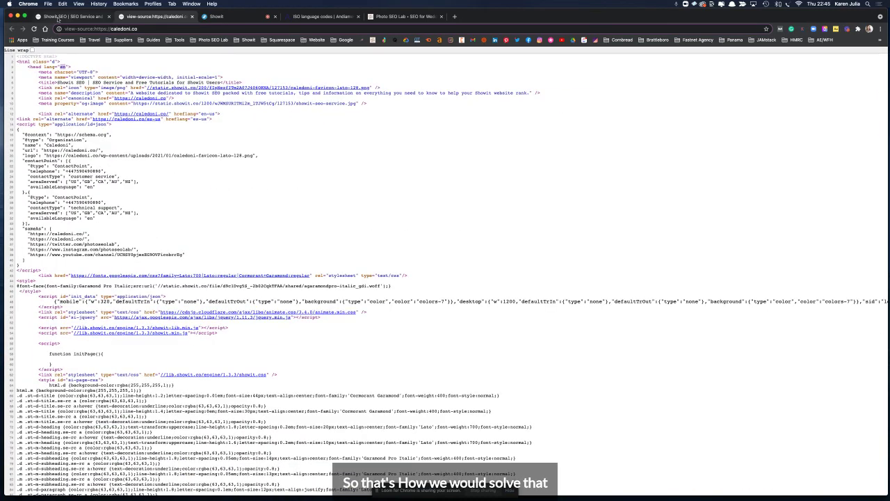
# Step: Switch back to the Showit editor showing the Caledoni Home page and its es-us page
pyautogui.click(216, 16)
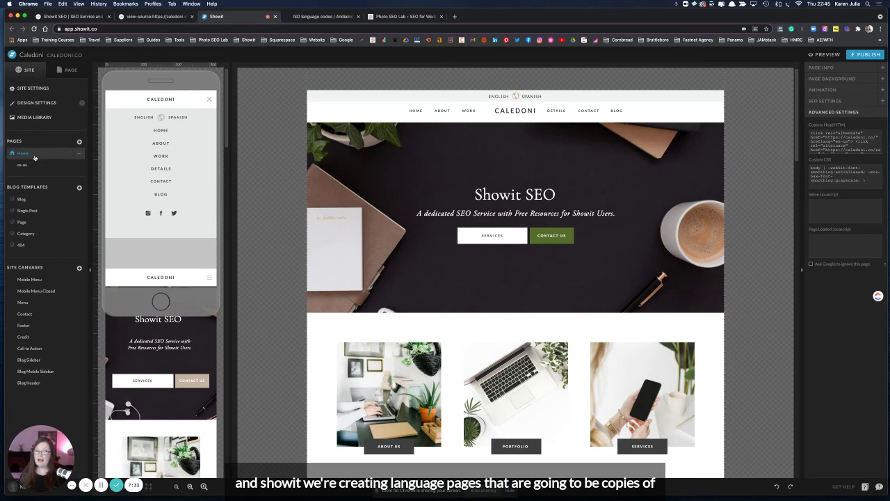